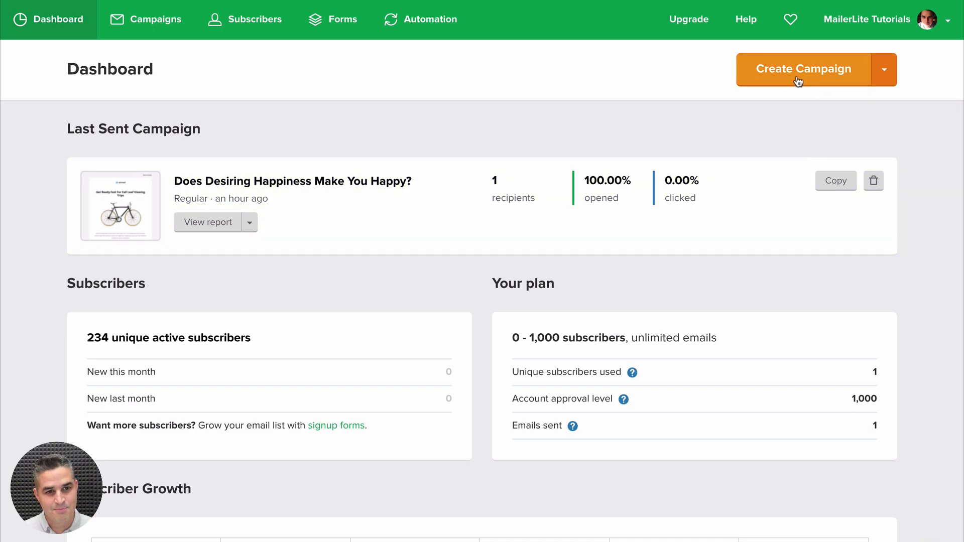
Create a regular campaign with subject 'New Digital Signature Block' and continue to content.
left_click(809, 75)
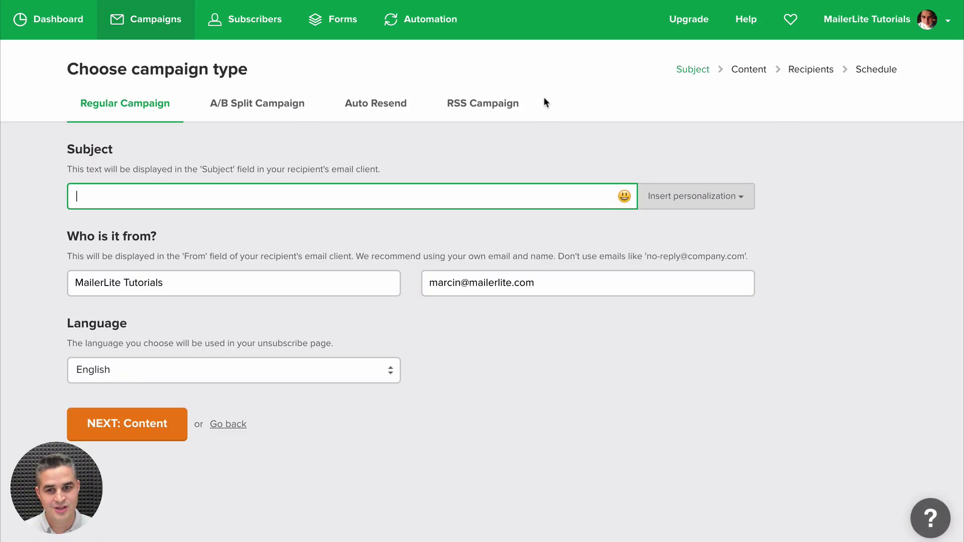
type("New Digital Signature Block")
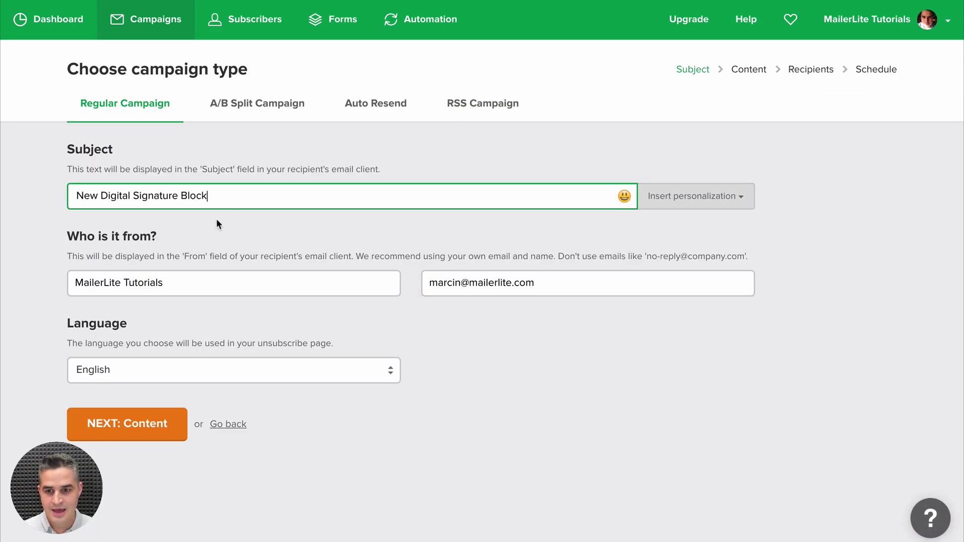
left_click(135, 425)
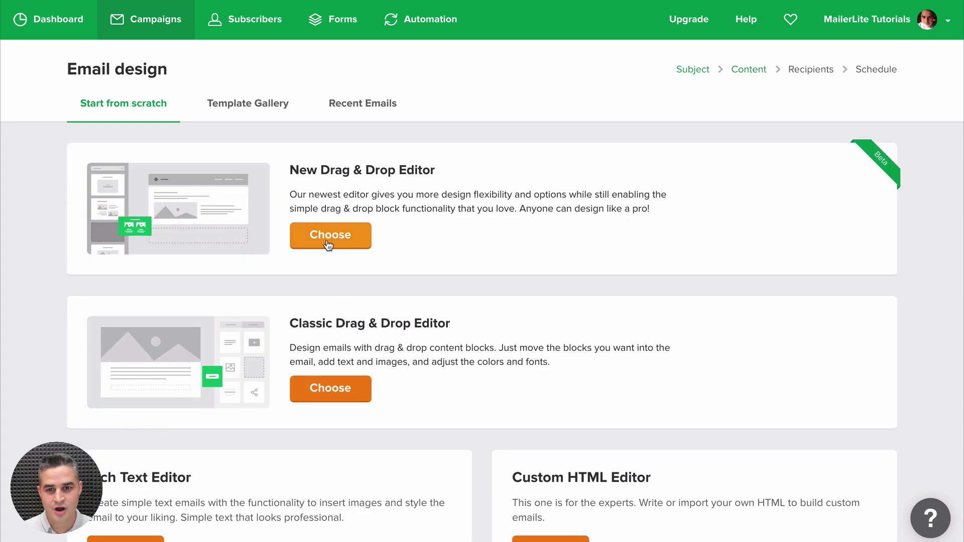
Choose the new drag-and-drop editor and filter blocks to the Special category.
left_click(330, 242)
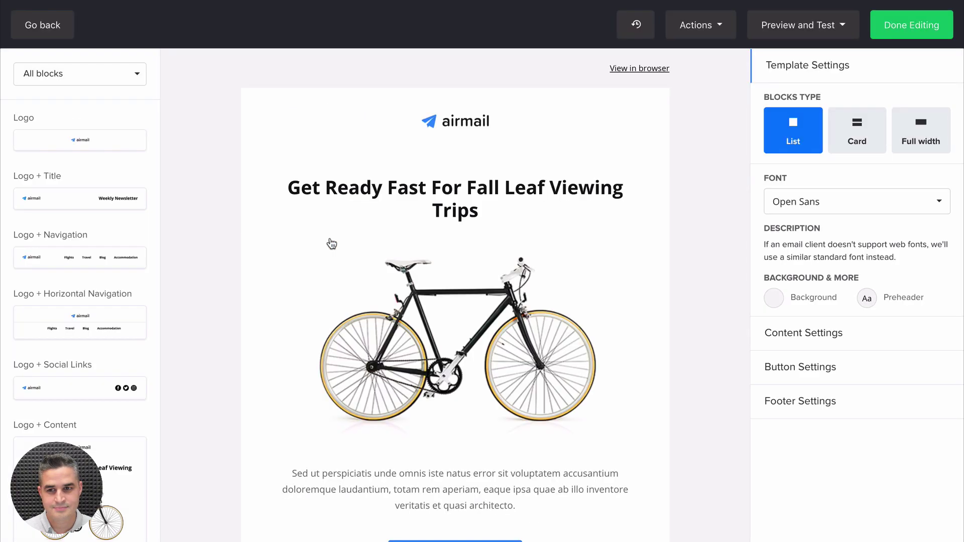
left_click(93, 76)
left_click(62, 236)
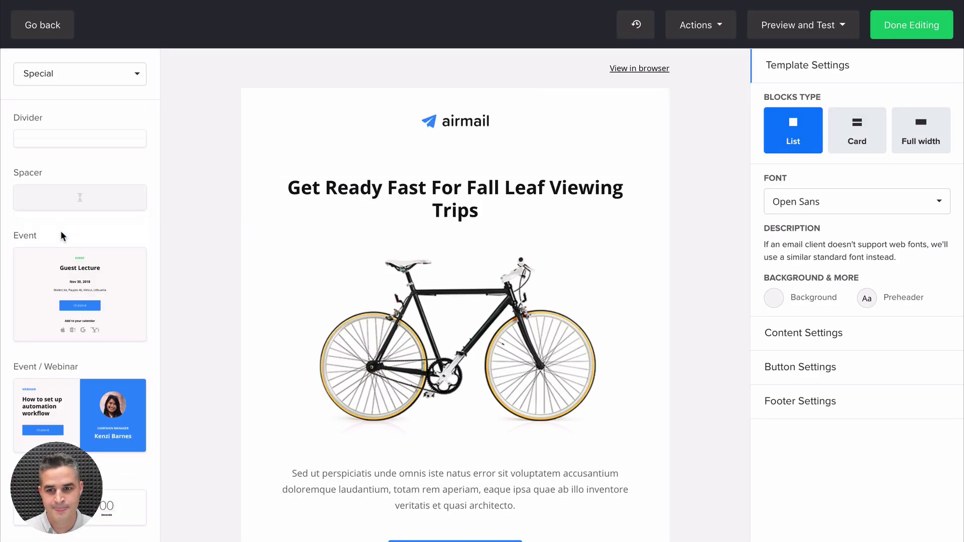
scroll(61, 231, "down", 2)
scroll(62, 233, "down", 3)
scroll(61, 231, "down", 2)
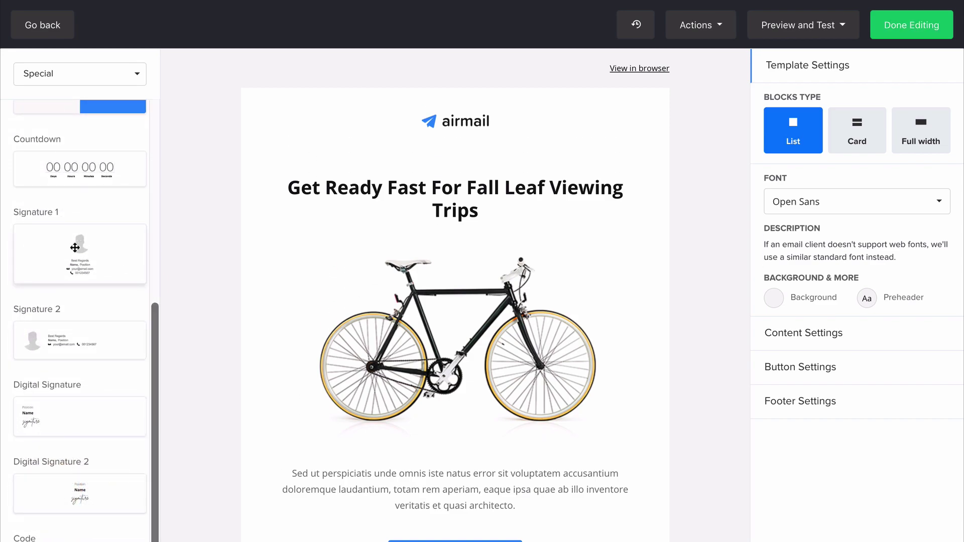
mouse_move(75, 247)
left_mouse_down()
mouse_move(419, 486)
mouse_move(414, 362)
left_mouse_up()
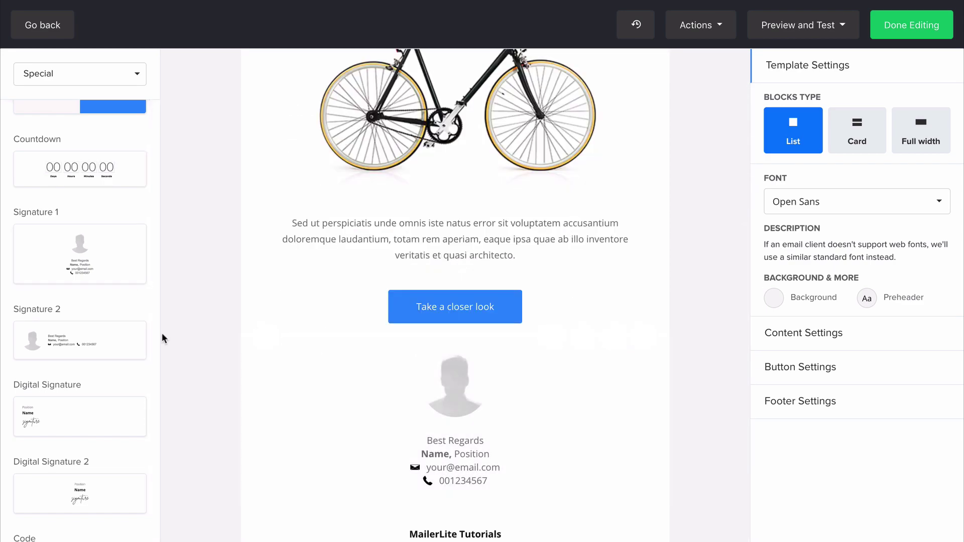
Add the Signature 2 and Digital Signature blocks into the email body.
left_click_drag(75, 339, 414, 512)
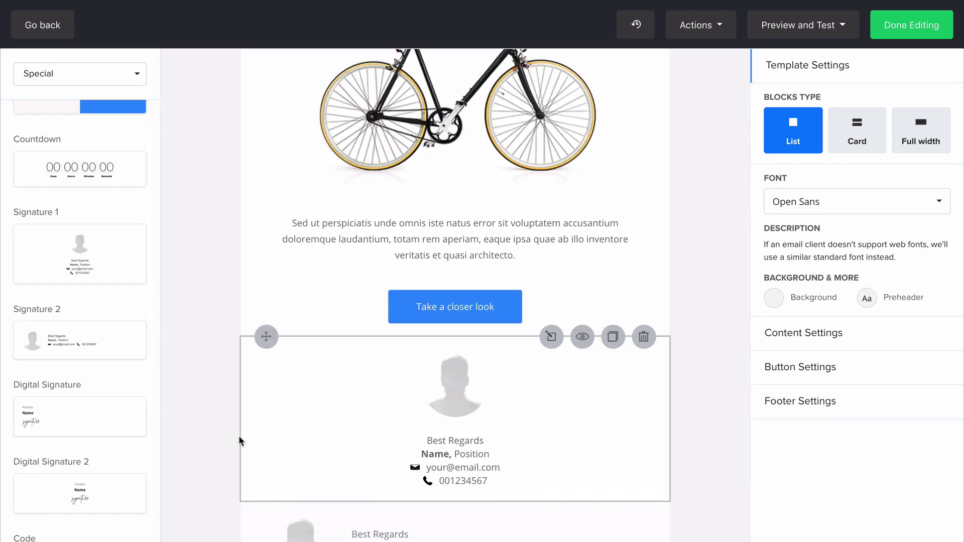
left_click_drag(76, 418, 378, 497)
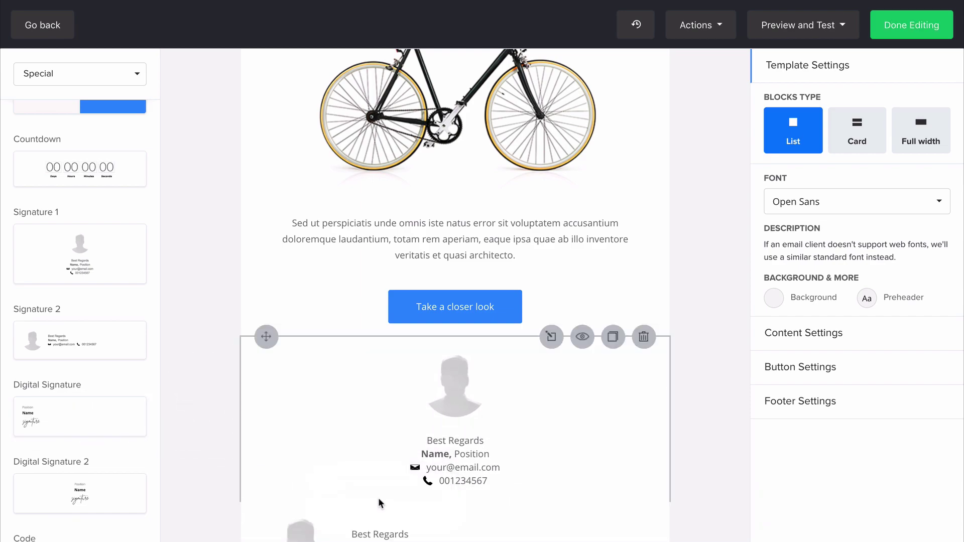
scroll(361, 411, "down", 5)
left_click_drag(80, 490, 348, 474)
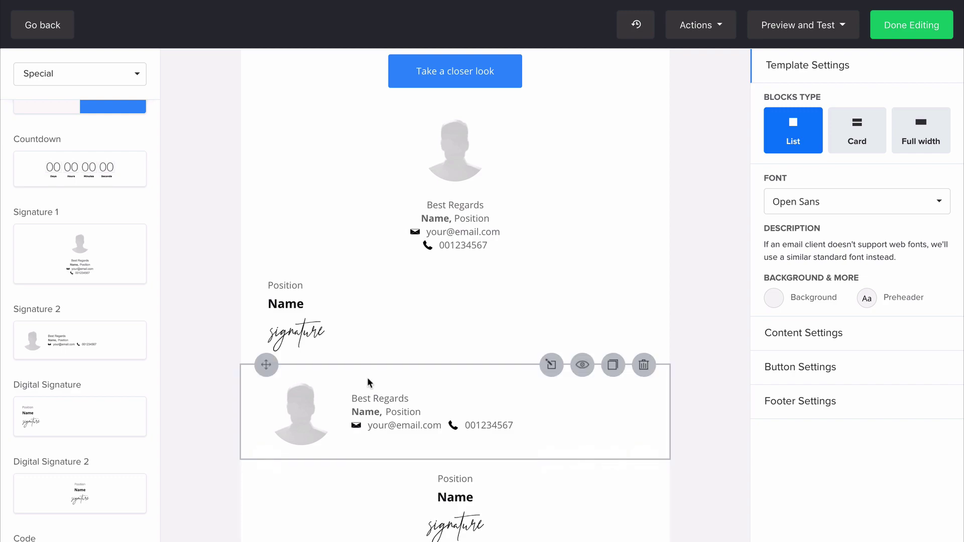
mouse_move(403, 312)
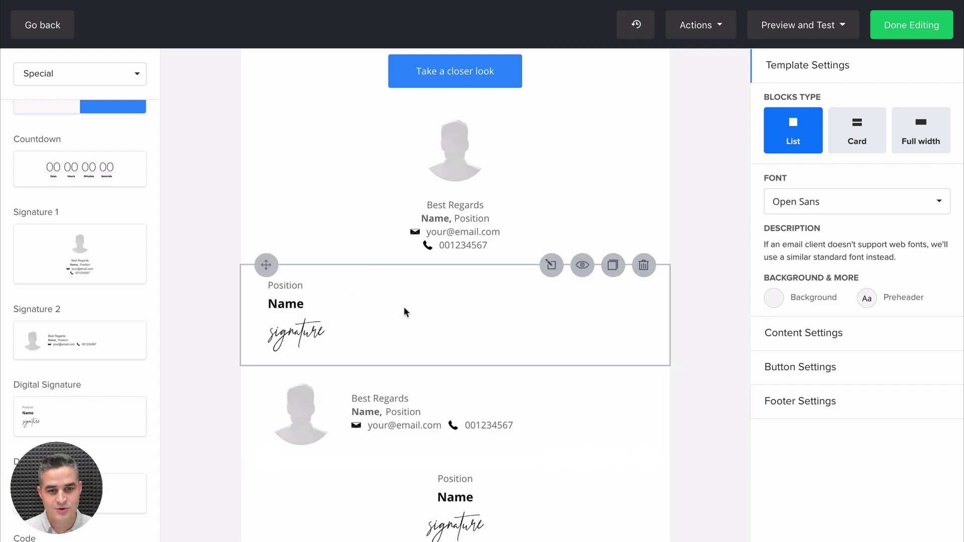
Set the Digital Signature block to Marketing / Marcin and apply a hand-drawn signature.
left_click(408, 311)
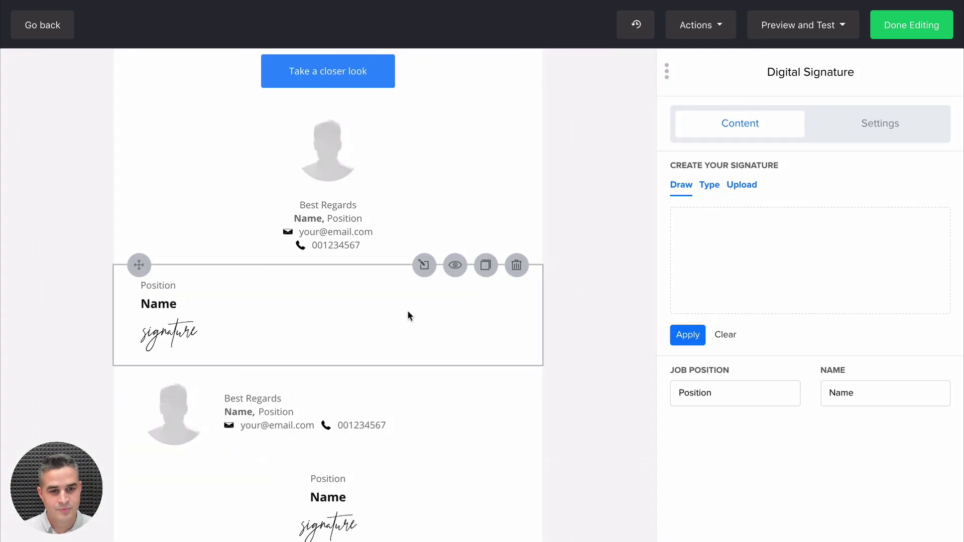
left_click(701, 395)
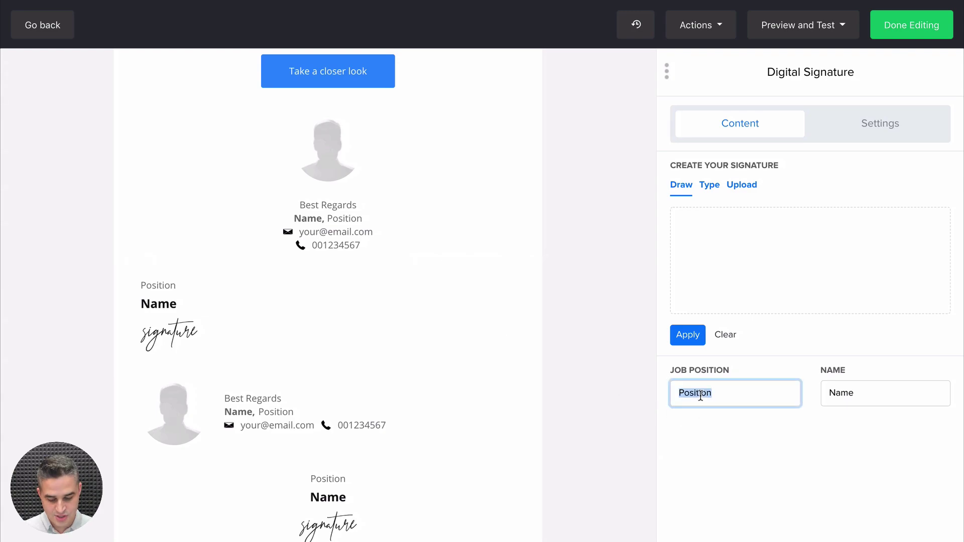
type("Marketing")
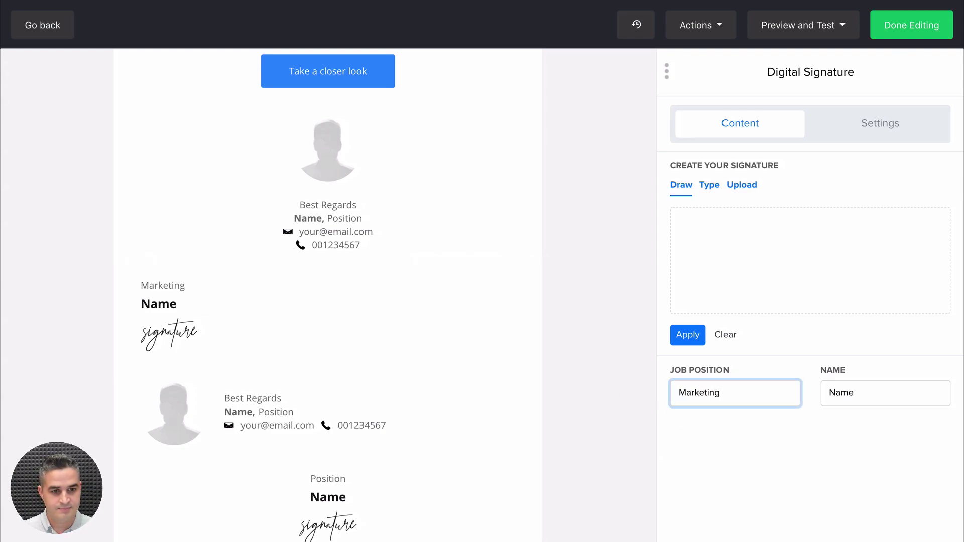
key("Tab")
type("Mar")
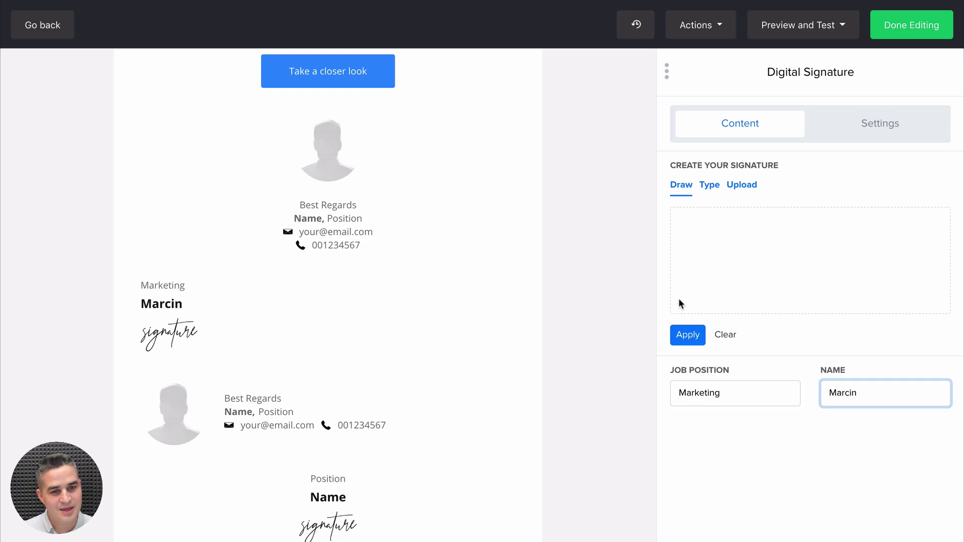
mouse_move(679, 309)
left_mouse_down()
mouse_move(814, 222)
mouse_move(853, 227)
mouse_move(889, 275)
mouse_move(926, 283)
left_mouse_up()
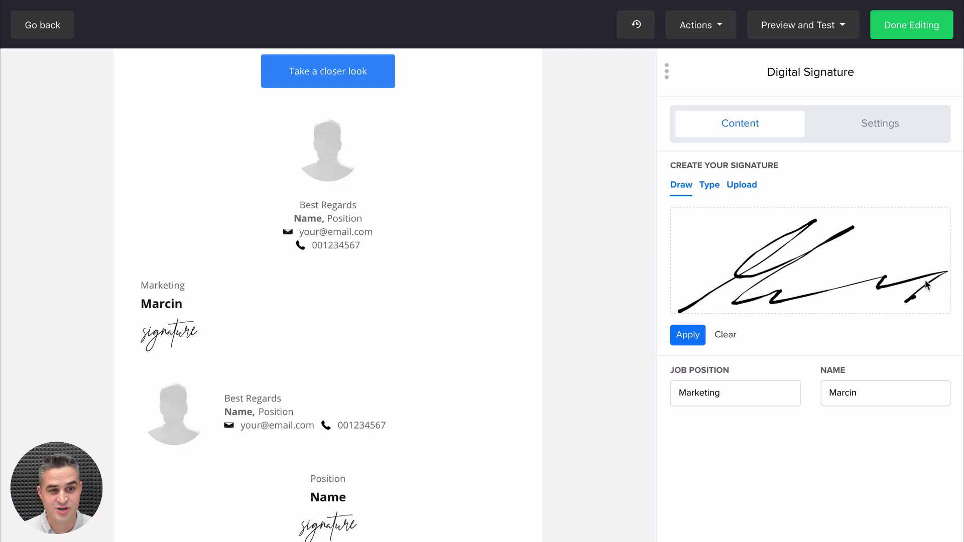
left_click(688, 336)
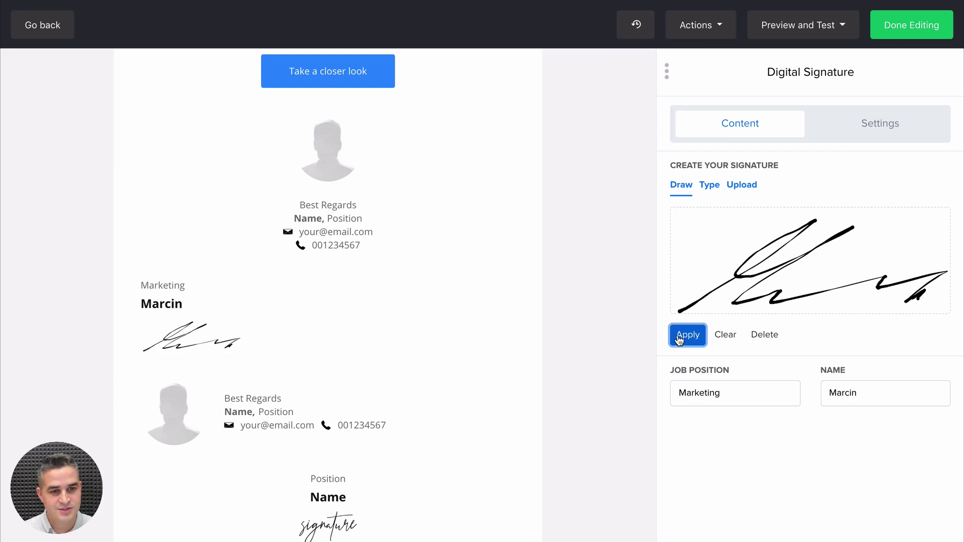
Preview a typed-name script signature, then switch to the uploaded-image signature option.
left_click(706, 189)
left_click(706, 293)
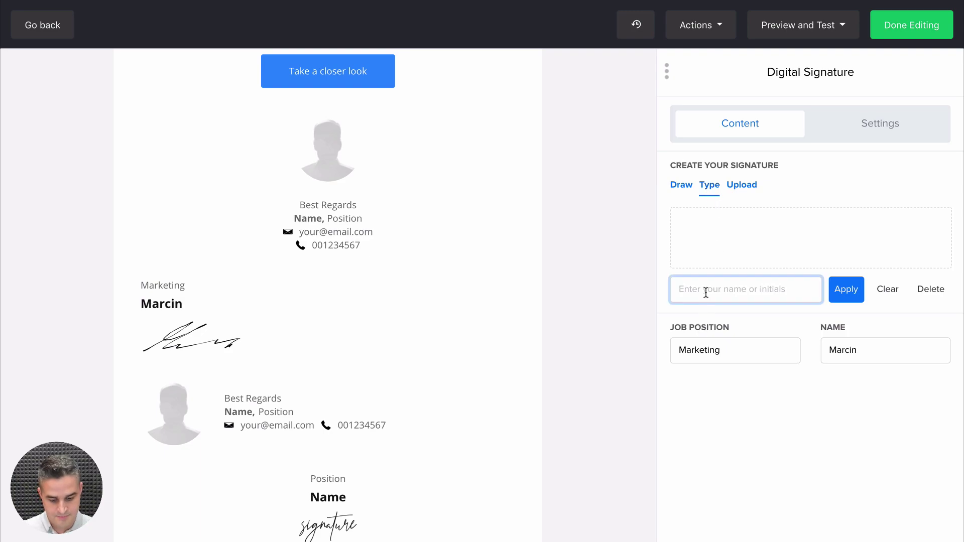
type("Marcin")
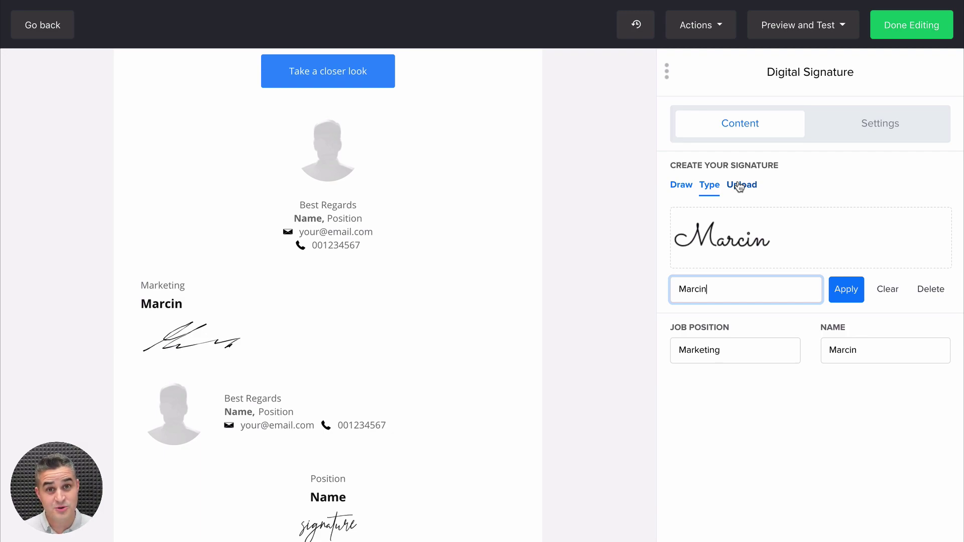
left_click(739, 187)
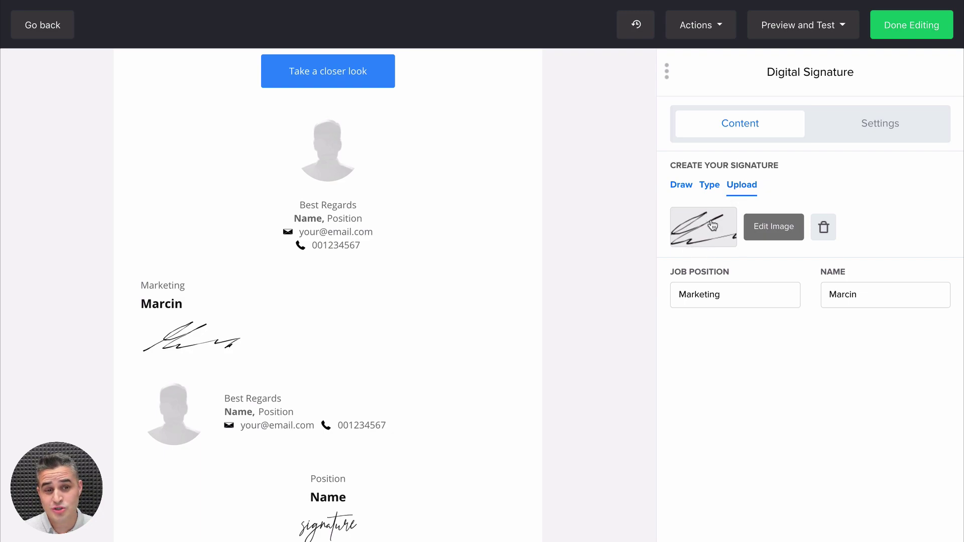
mouse_move(270, 364)
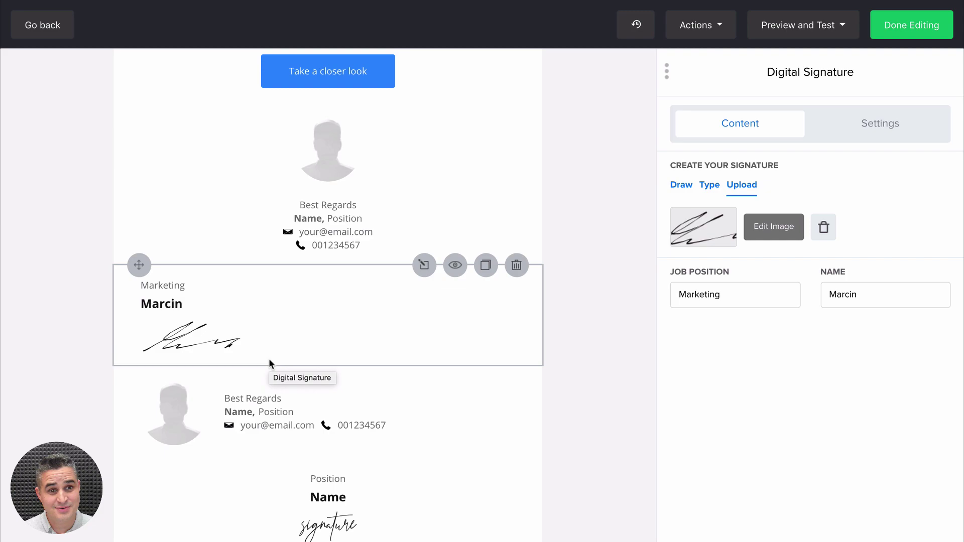
Use the second signature.png from the file library as the signature image.
left_click(703, 227)
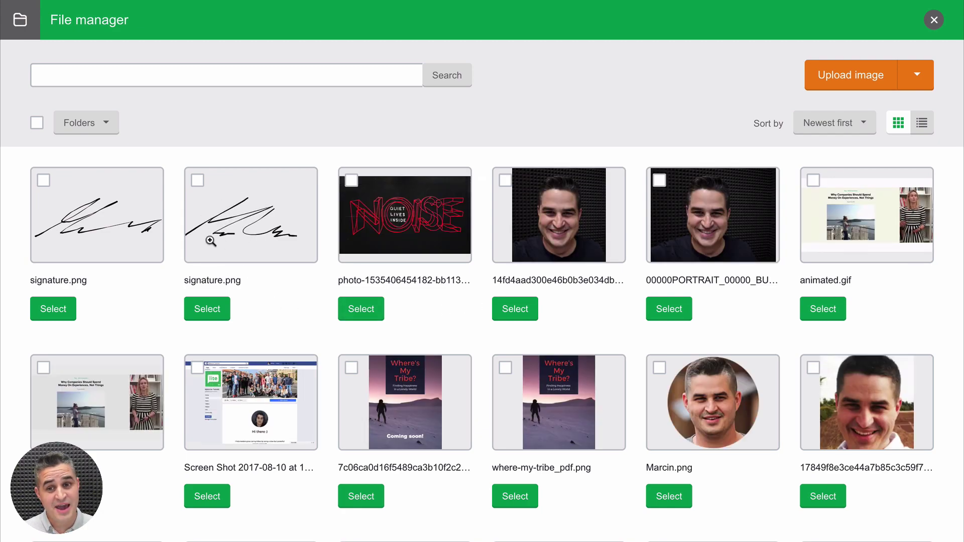
left_click(208, 310)
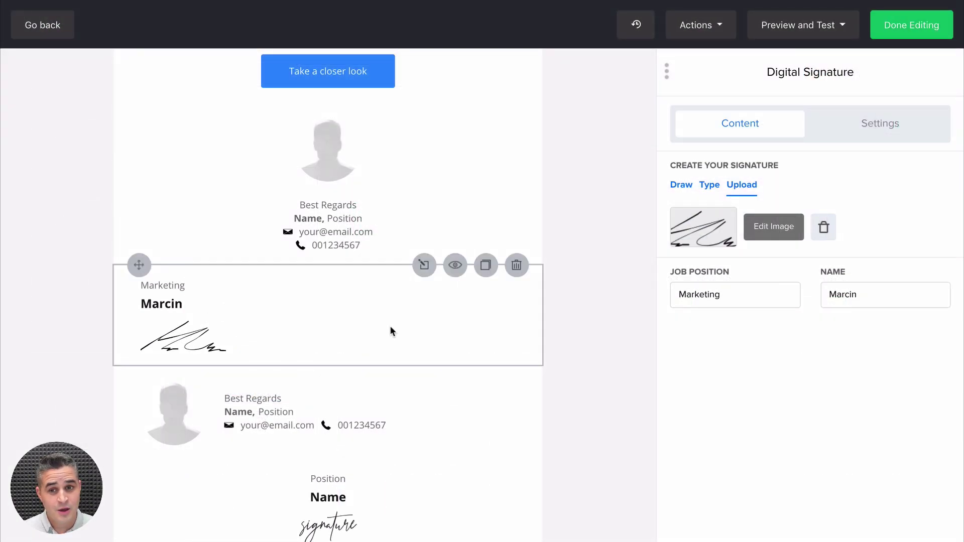
Remove top padding and review the job position text colour in the design settings.
left_click(870, 128)
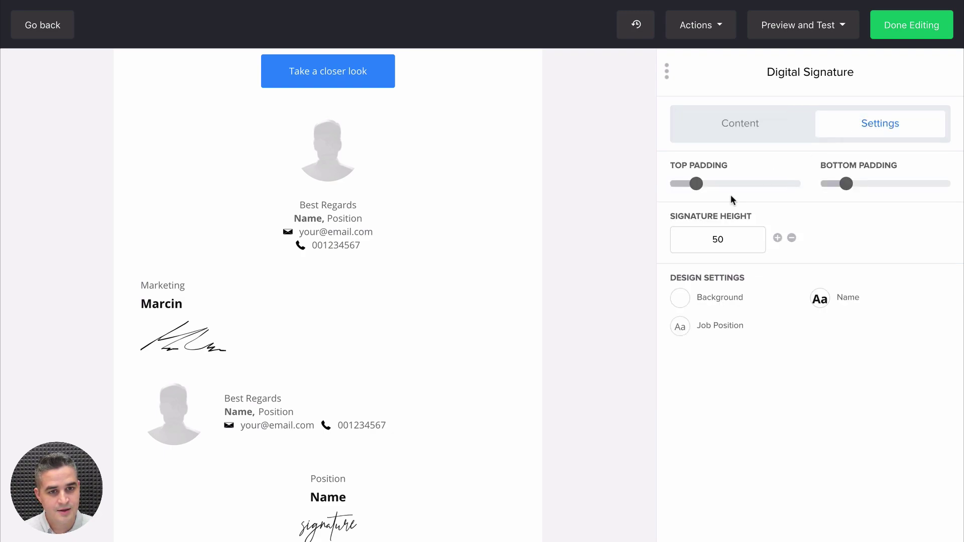
mouse_move(696, 185)
left_click_drag(688, 188, 666, 188)
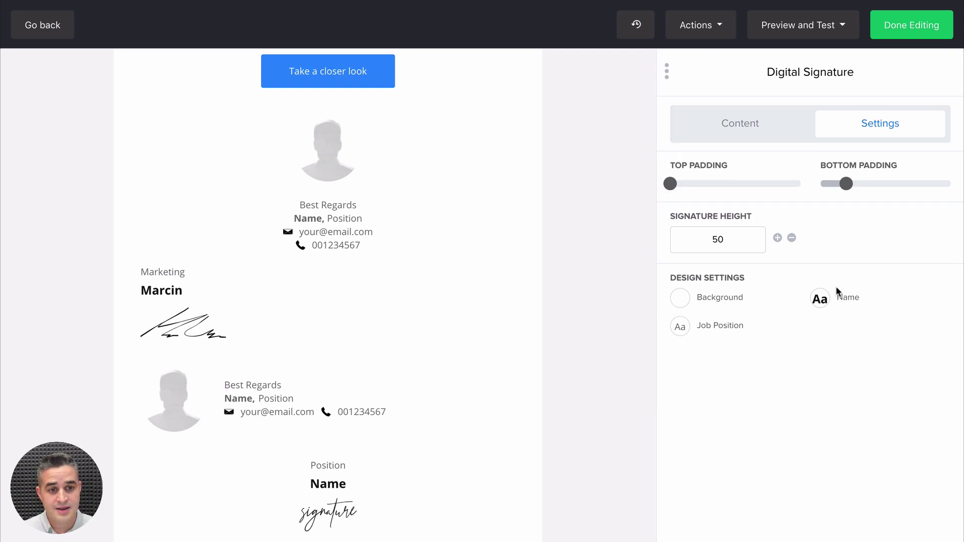
left_click(679, 329)
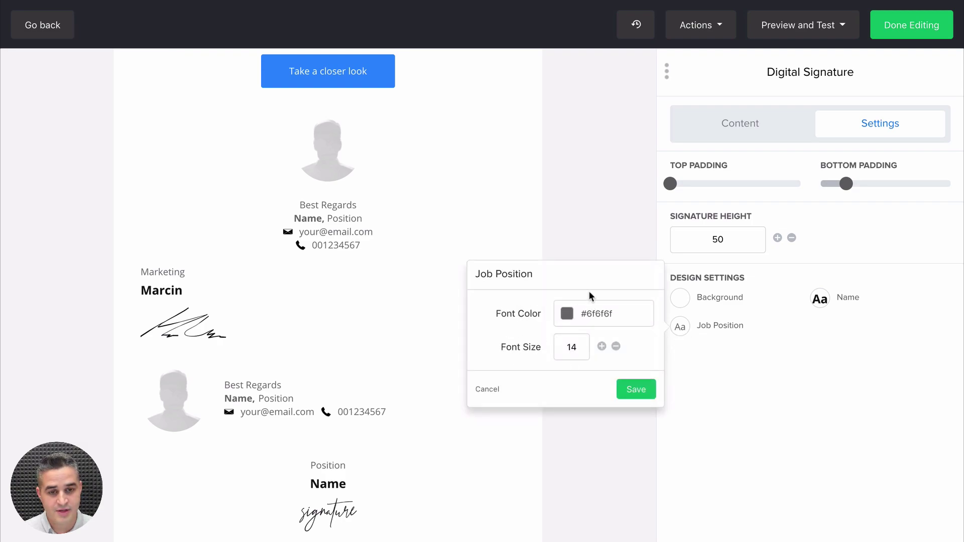
left_click(570, 318)
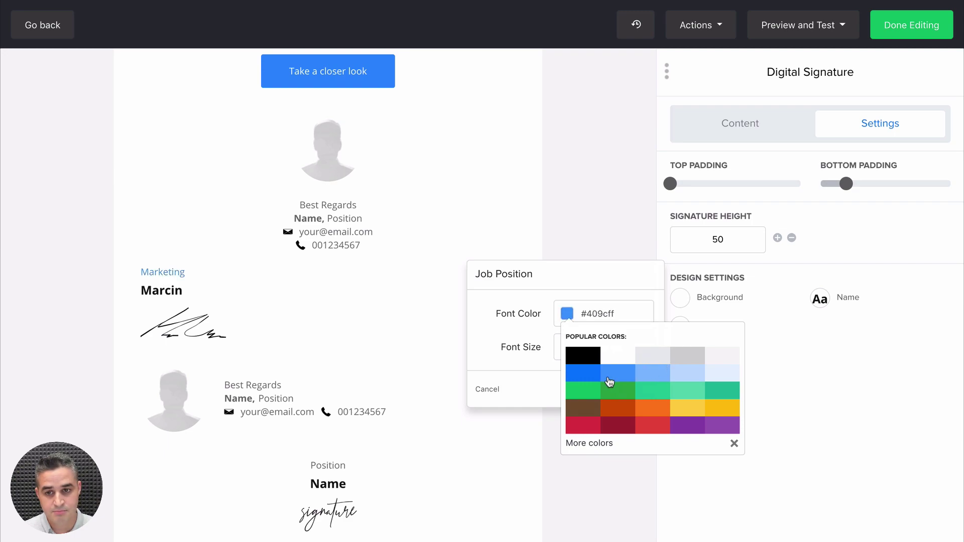
left_click(540, 382)
left_click(633, 389)
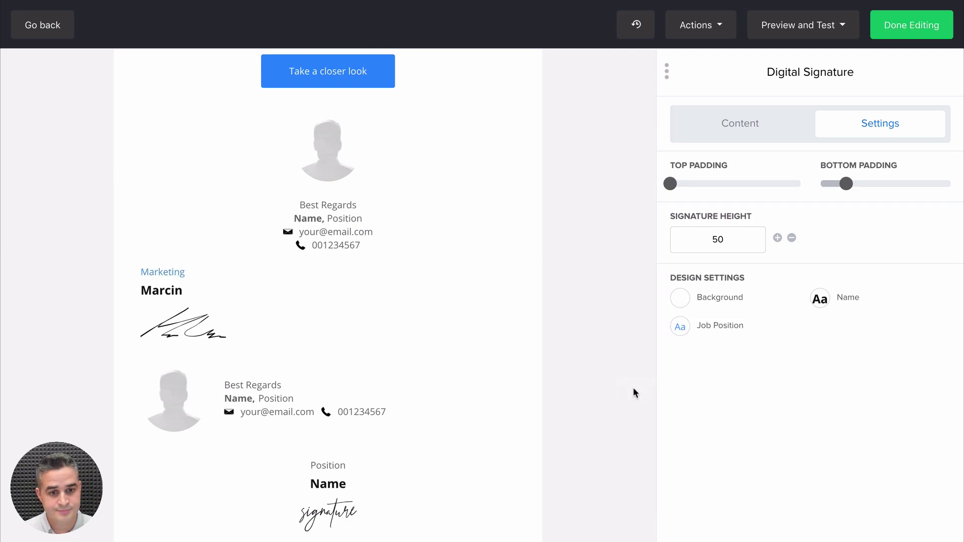
scroll(648, 406, "down", 1)
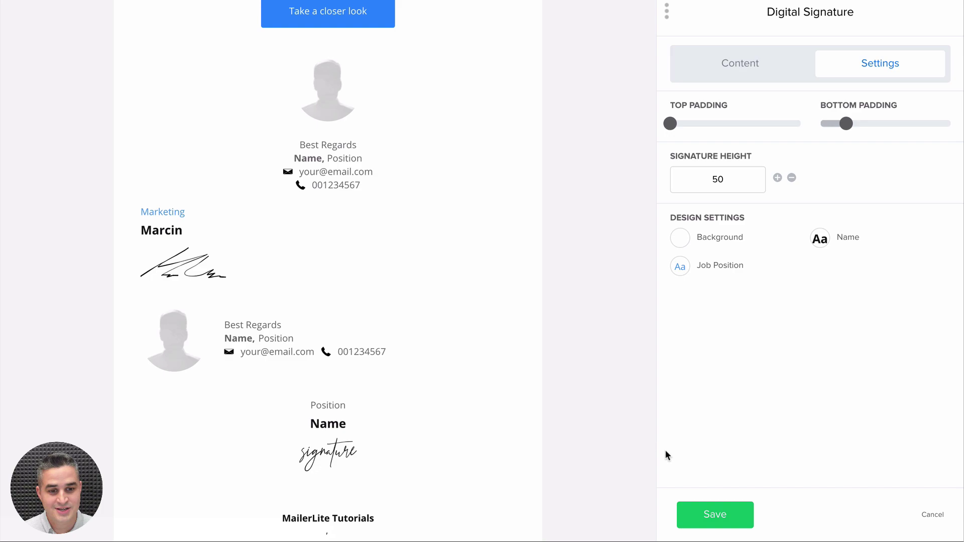
Save the Marketing / Marcin digital signature block.
left_click(715, 516)
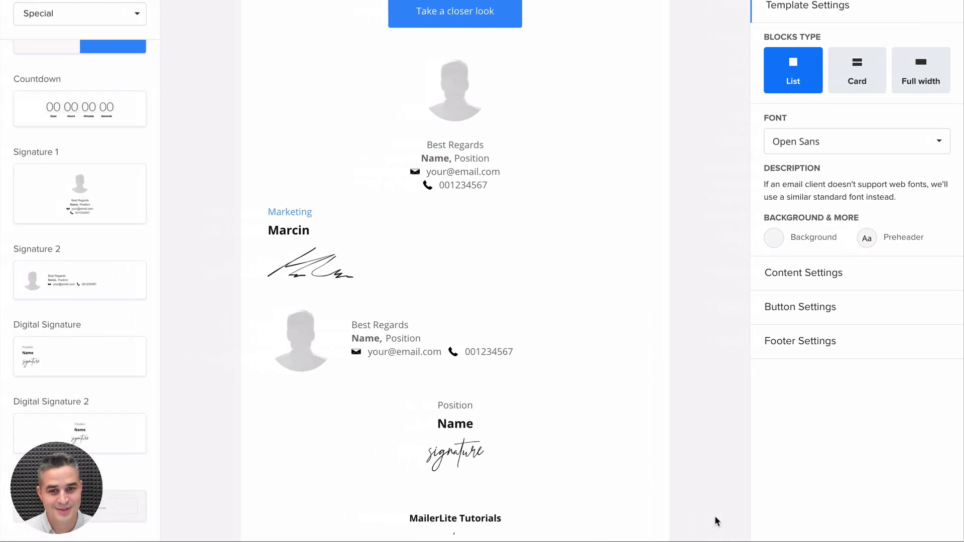
scroll(636, 385, "up", 1)
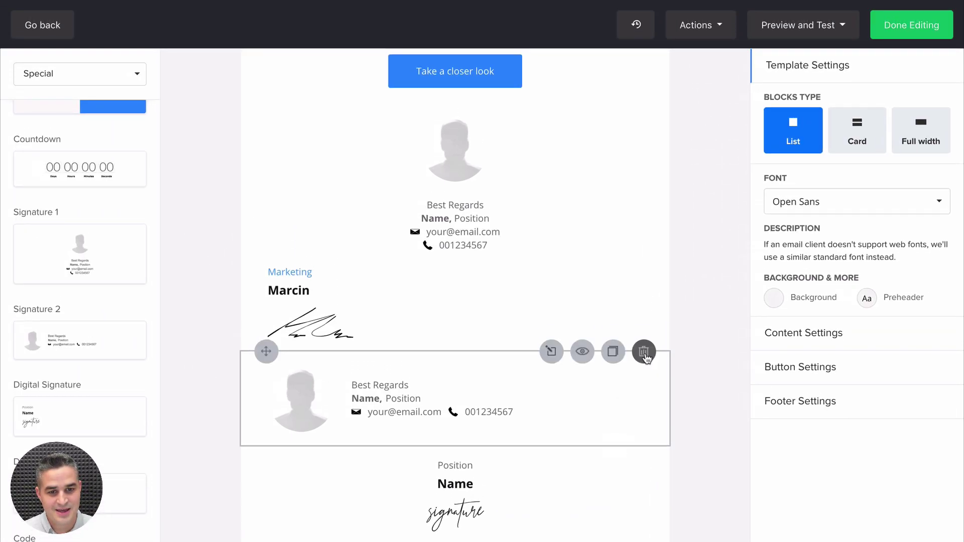
Delete the three sample signature blocks, keeping only the Marcin digital signature.
left_click(644, 353)
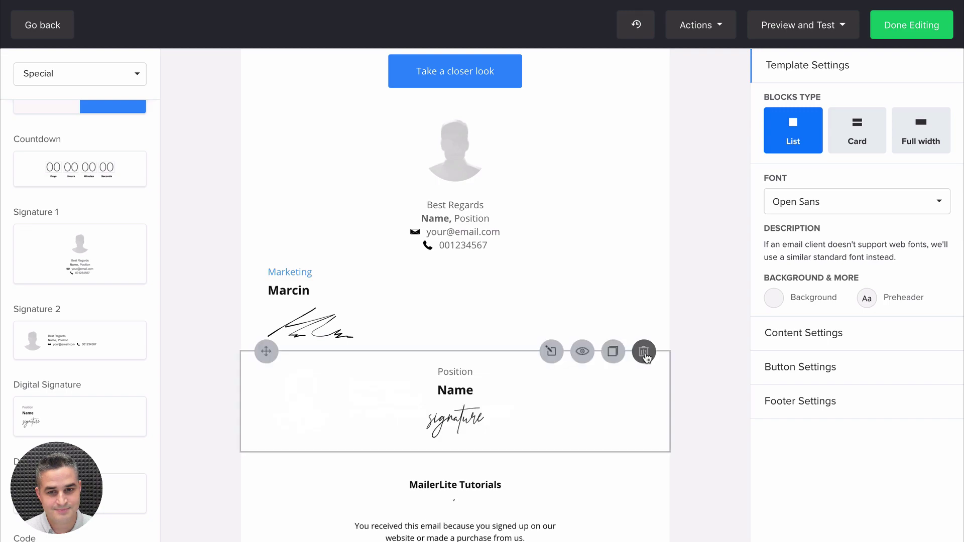
left_click(644, 352)
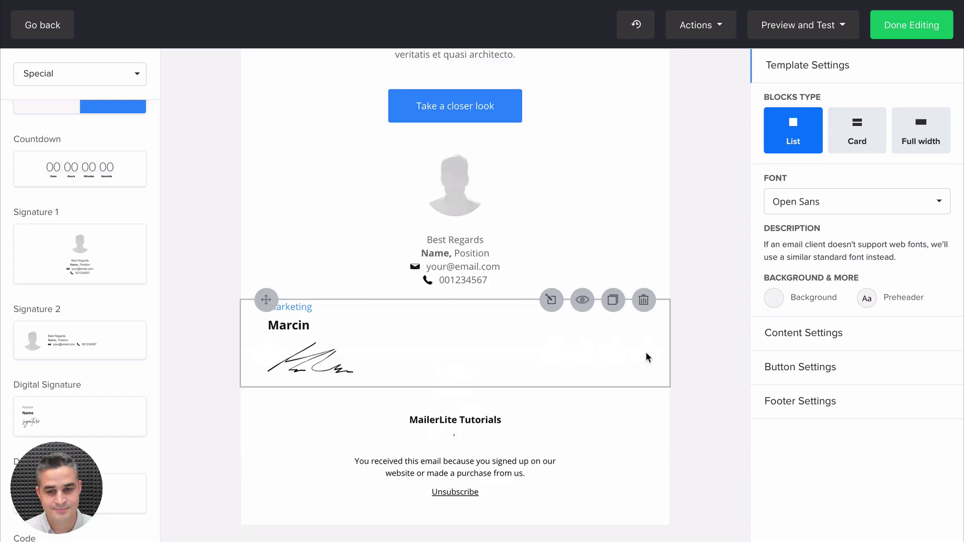
left_click(643, 138)
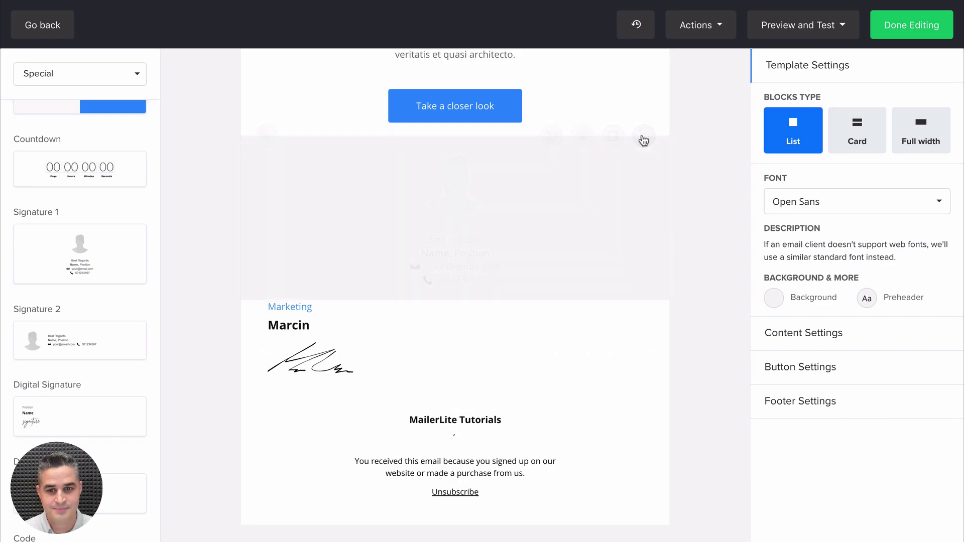
Place a Signature 2 block above the Marcin signature and open it for editing.
mouse_move(111, 339)
left_mouse_down()
mouse_move(350, 315)
mouse_move(352, 305)
left_mouse_up()
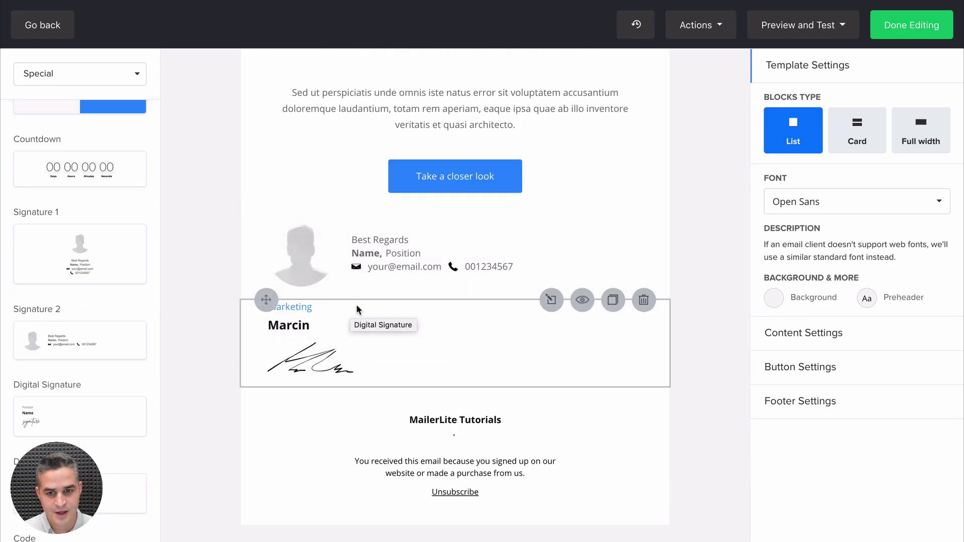
mouse_move(455, 253)
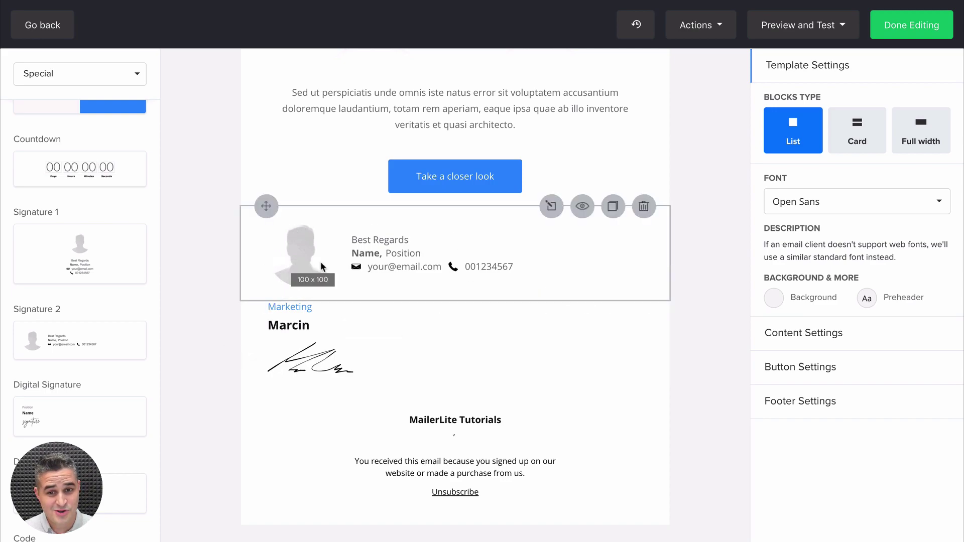
left_click(387, 250)
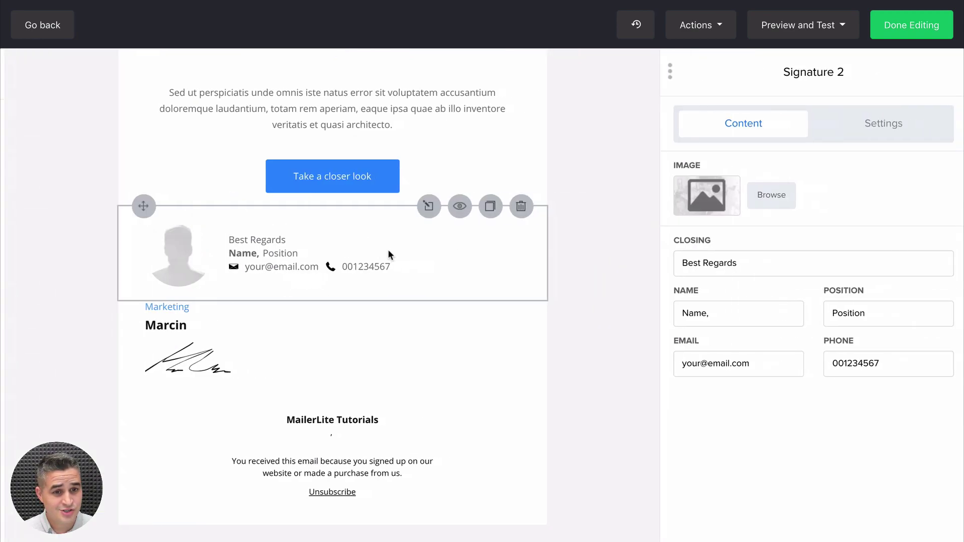
Empty the Signature 2 block's closing, name, position, email and phone fields.
triple_click(724, 261)
key("BackSpace")
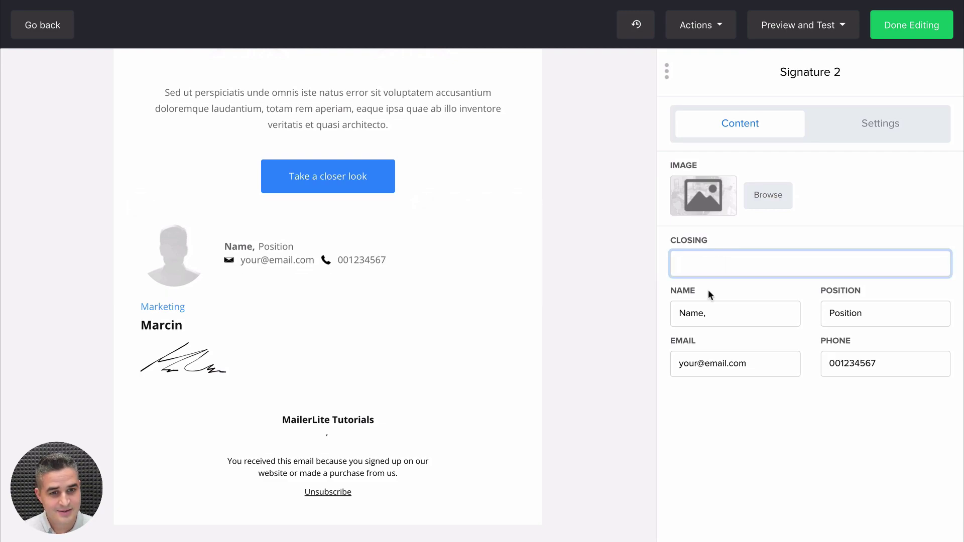
left_click(711, 310)
double_click(710, 311)
key("BackSpace")
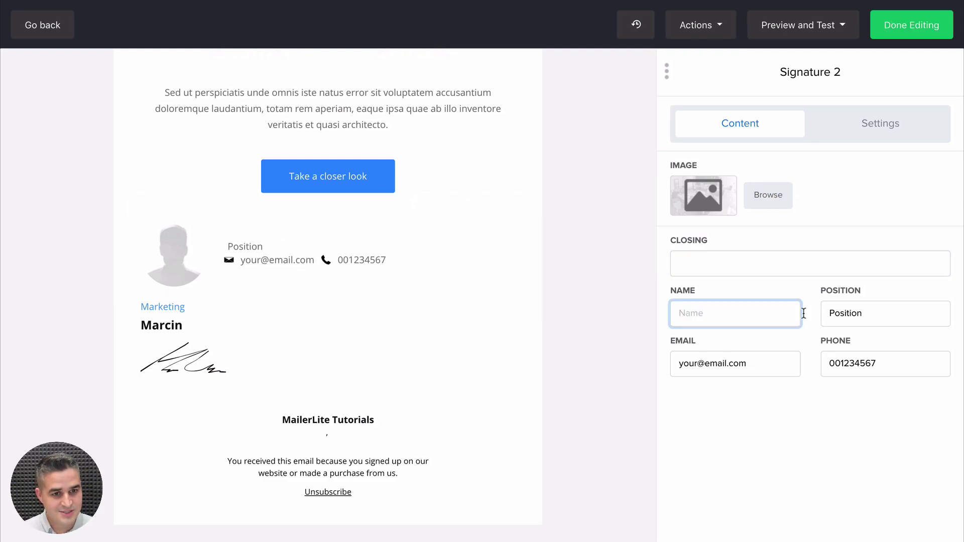
left_click(844, 312)
double_click(843, 312)
key("BackSpace")
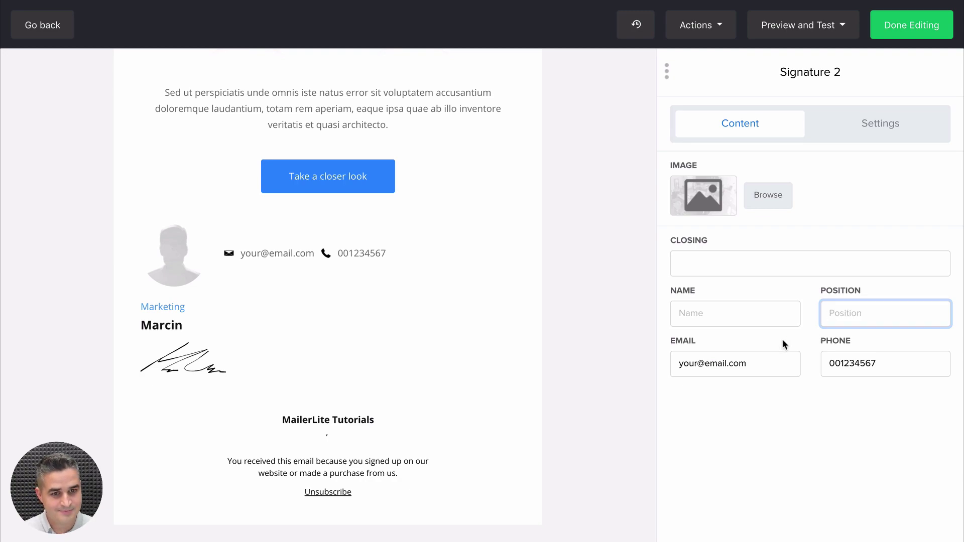
triple_click(753, 363)
key("BackSpace")
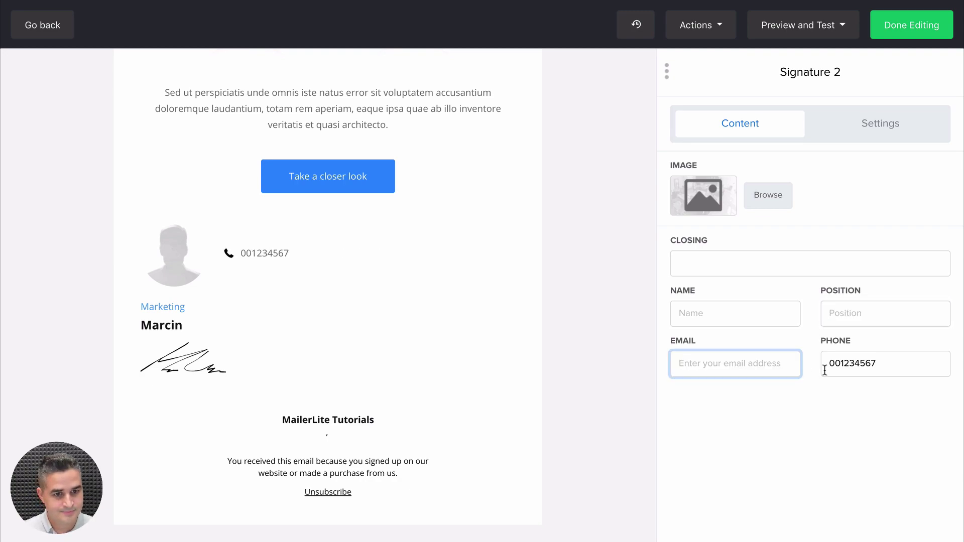
double_click(832, 366)
key("BackSpace")
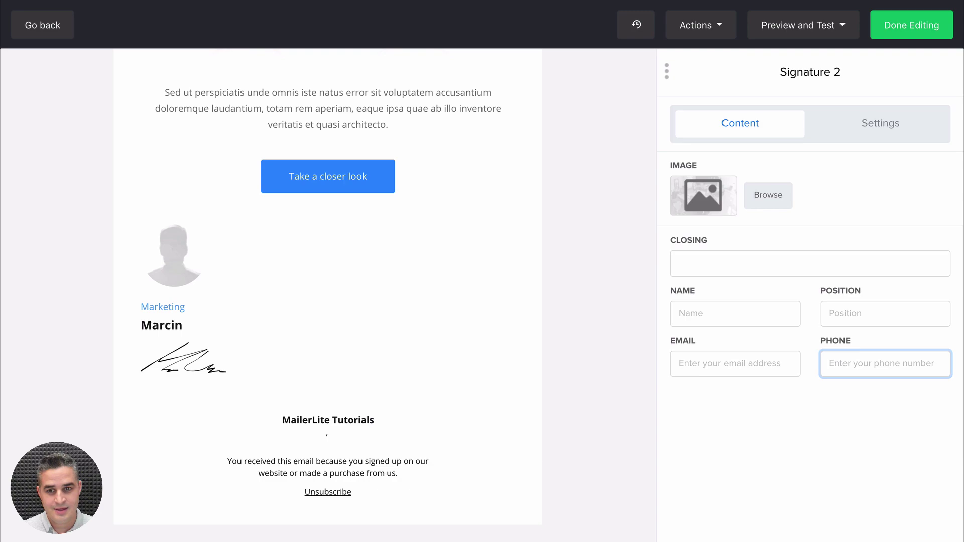
Reduce the block's bottom padding and save the photo-only Signature 2 block.
left_click(877, 126)
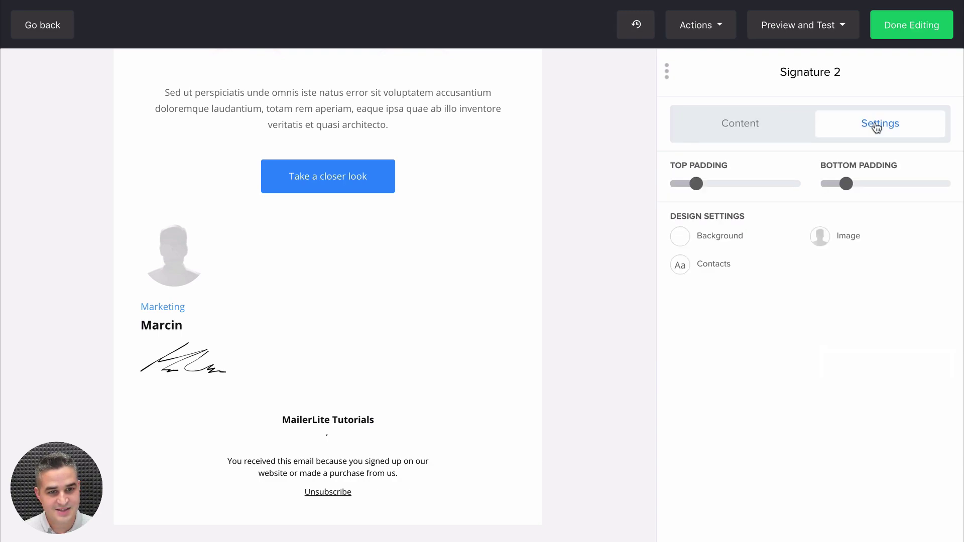
mouse_move(847, 184)
mouse_move(847, 189)
left_mouse_down()
mouse_move(819, 187)
mouse_move(846, 189)
left_mouse_up()
left_click(833, 189)
scroll(699, 443, "down", 2)
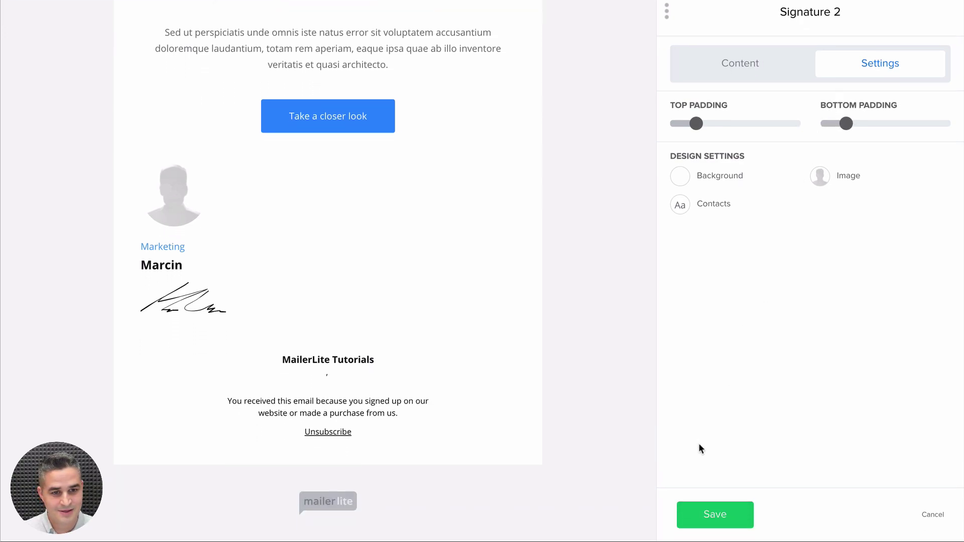
left_click(710, 509)
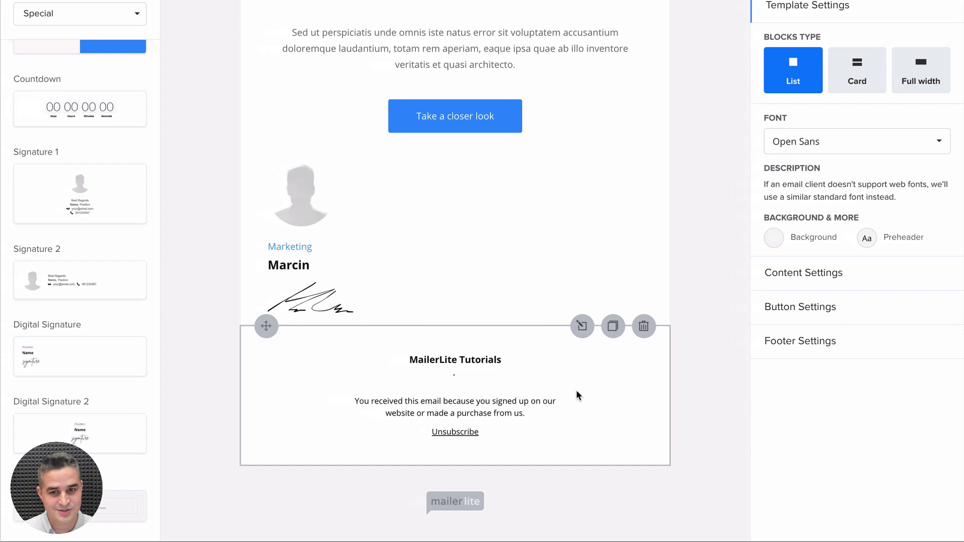
Replace the Signature 2 placeholder photo with animated.gif of the presenter and save.
left_click(349, 200)
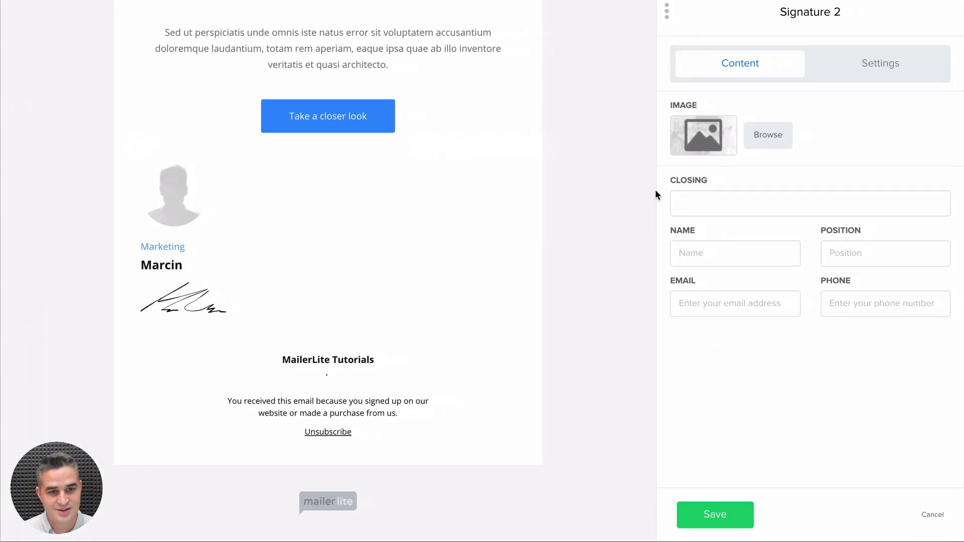
left_click(709, 139)
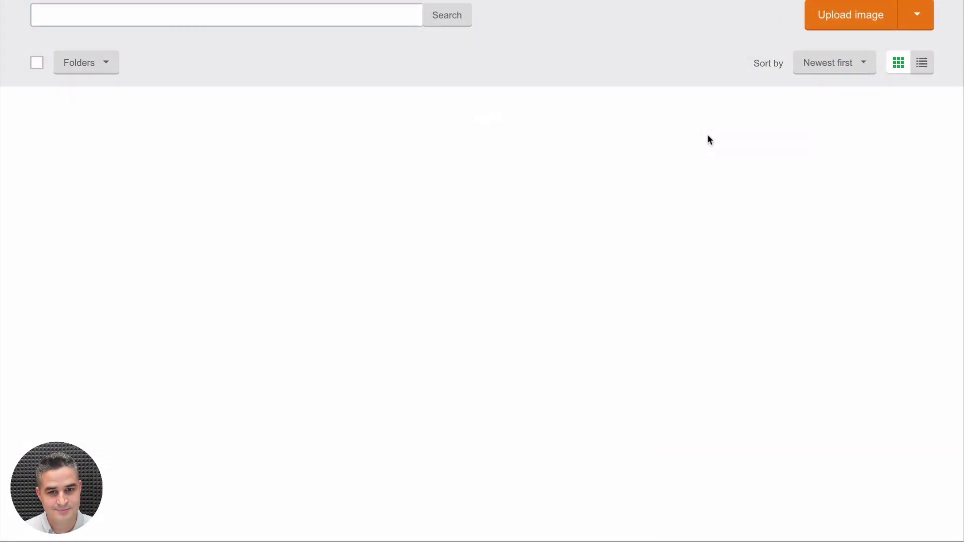
scroll(332, 172, "down", 10)
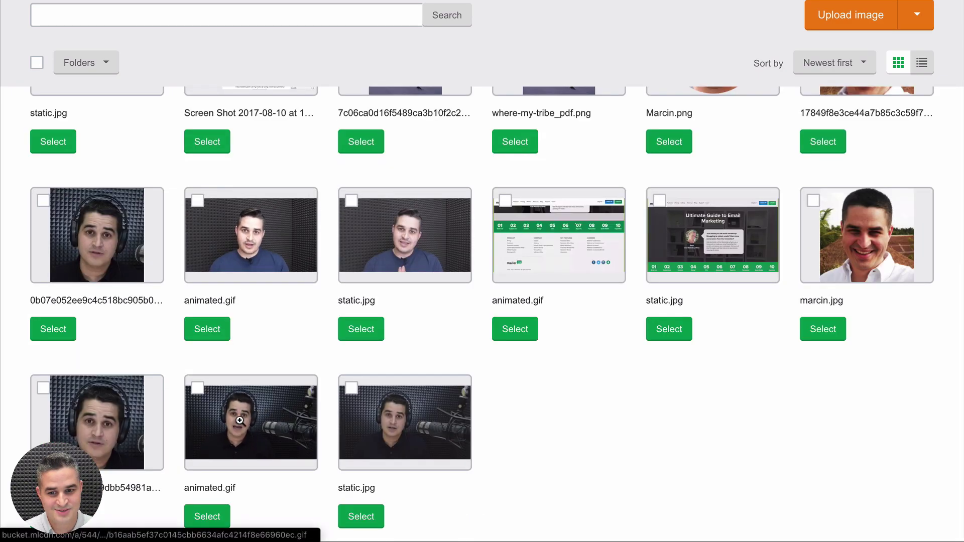
left_click(215, 517)
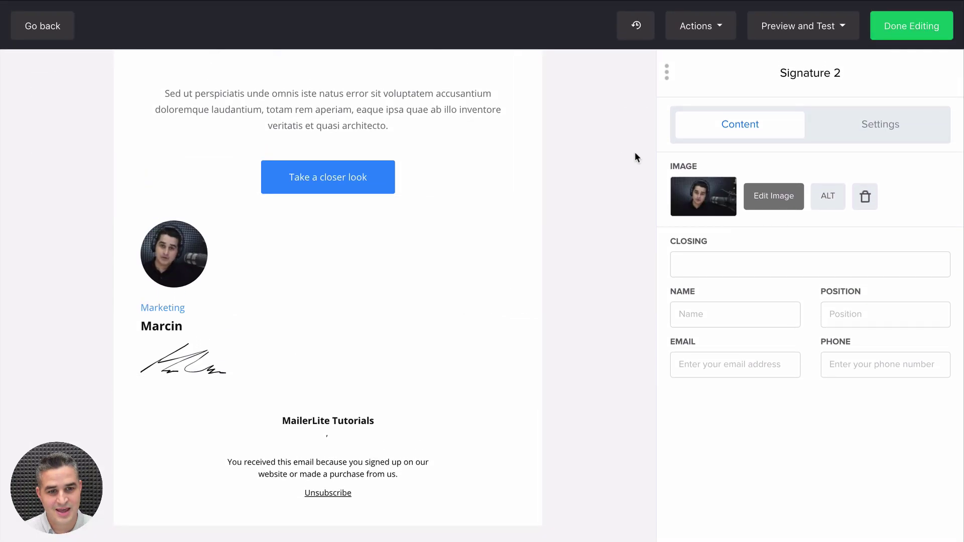
scroll(760, 255, "down", 1)
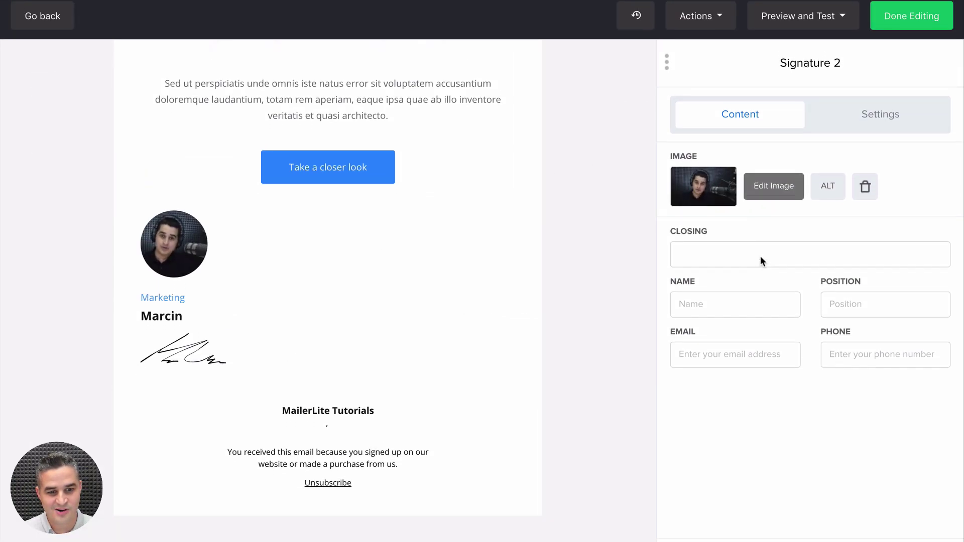
scroll(760, 257, "down", 2)
left_click(703, 514)
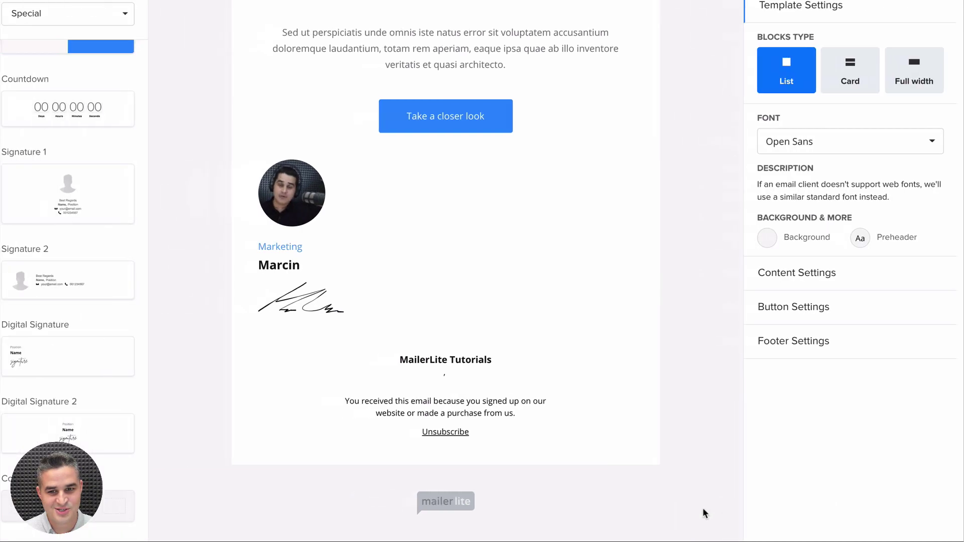
scroll(686, 358, "up", 2)
scroll(687, 364, "up", 2)
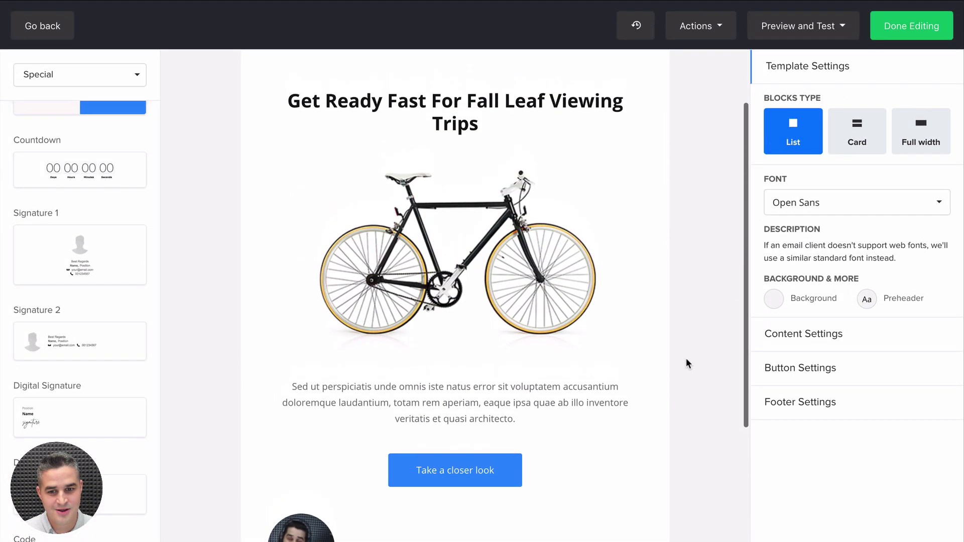
scroll(686, 364, "down", 3)
scroll(686, 364, "down", 2)
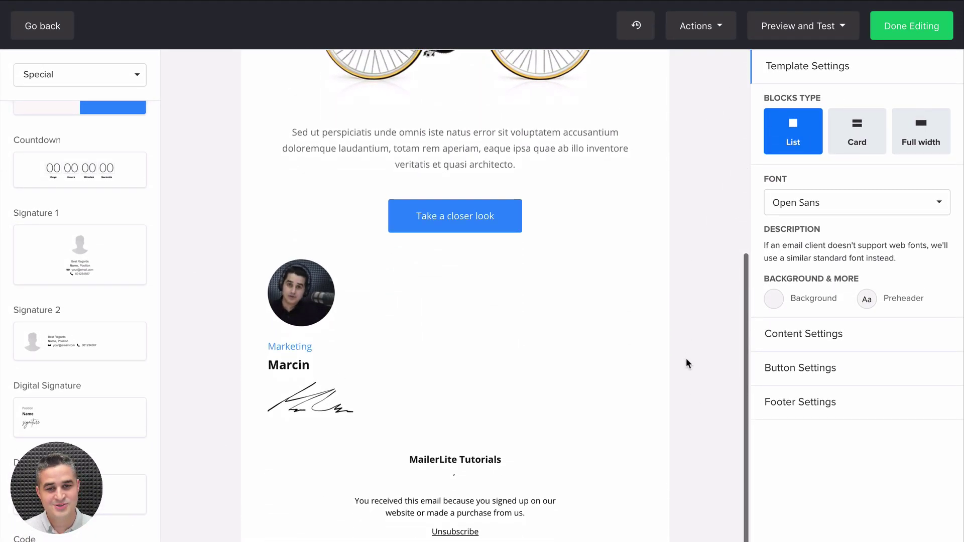